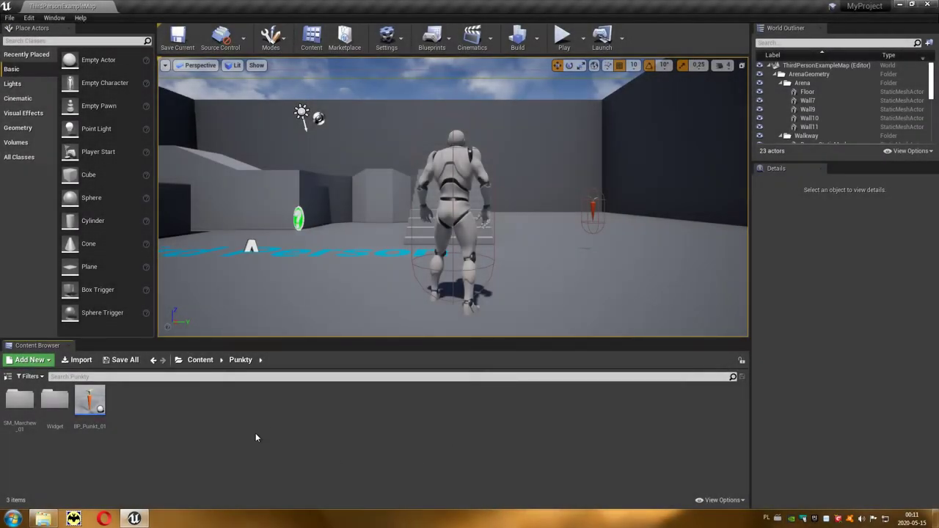
- Open the new-asset context menu in an empty area of the Punkty folder
{"action": "right_click", "coordinate": [287, 424]}
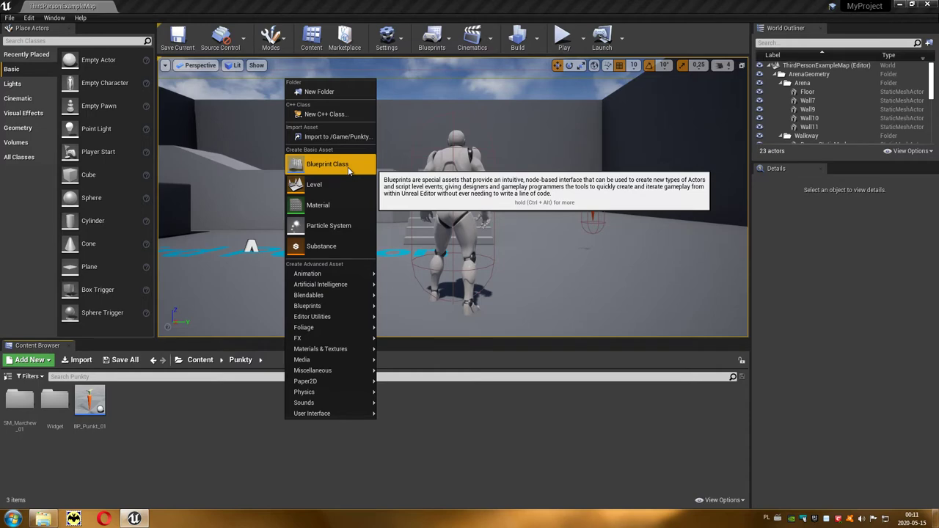
- Create a Blueprint Class in Punkty with GameInstance as its parent class
{"action": "left_click", "coordinate": [348, 170]}
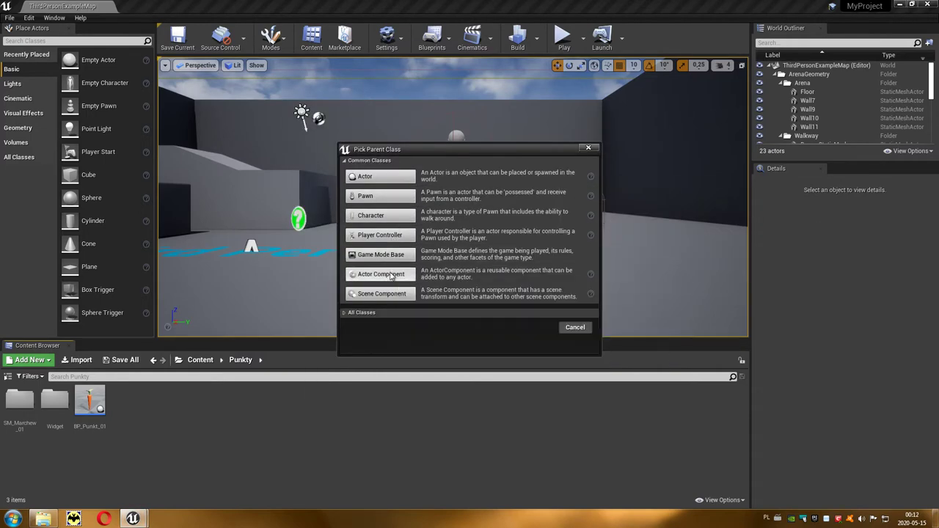
{"action": "left_click", "coordinate": [345, 314]}
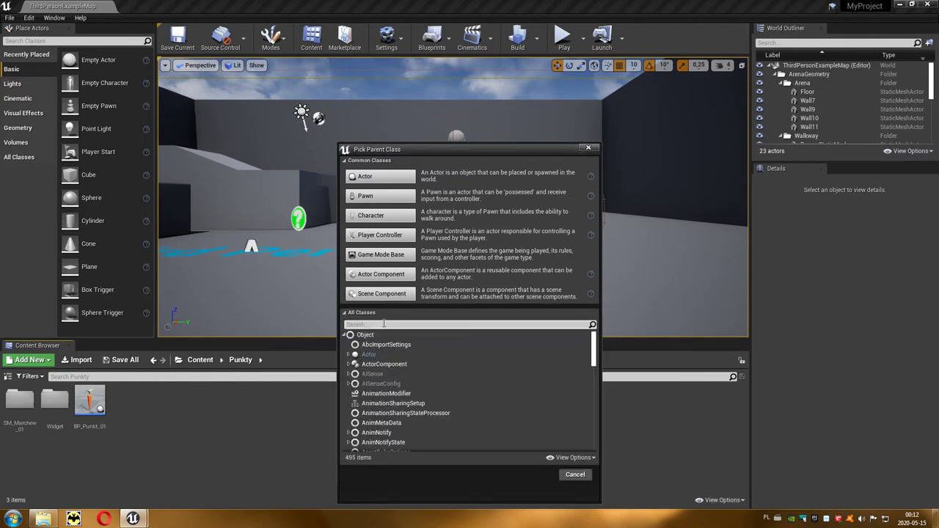
{"action": "type", "text": "gameinstance"}
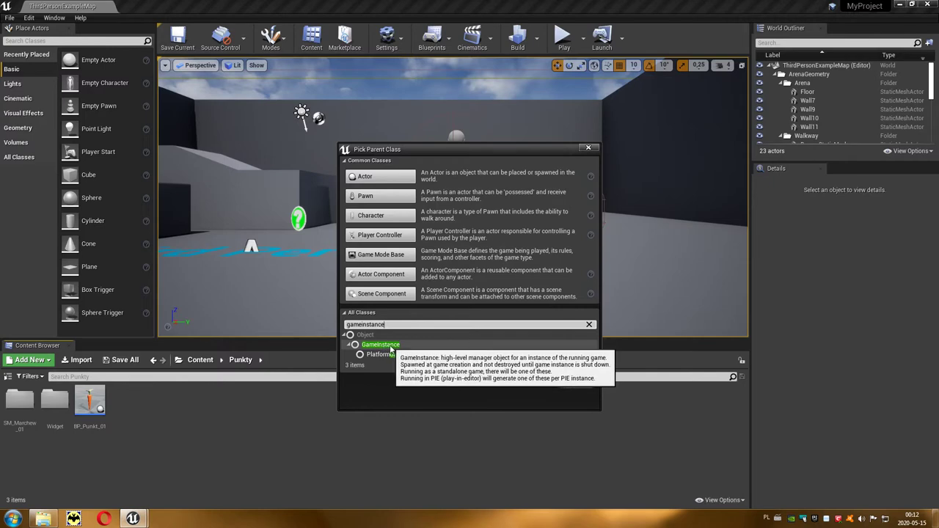
{"action": "left_click", "coordinate": [415, 346]}
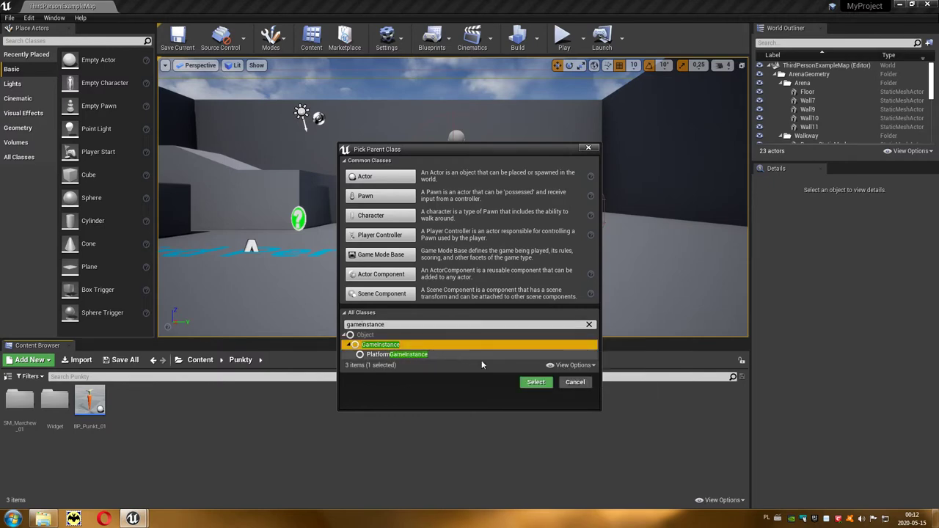
{"action": "left_click", "coordinate": [535, 383]}
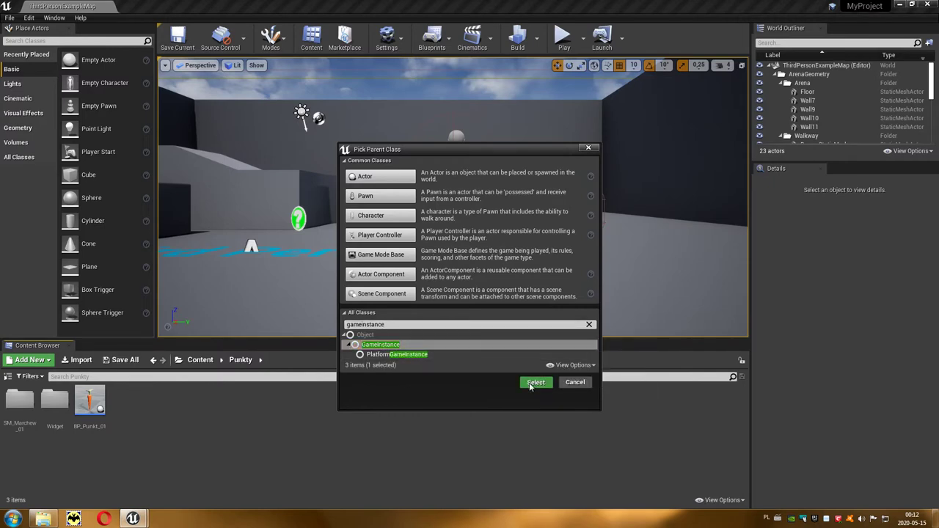
- Name the new GameInstance blueprint asset InstancjaGry
{"action": "type", "text": "Instancja"}
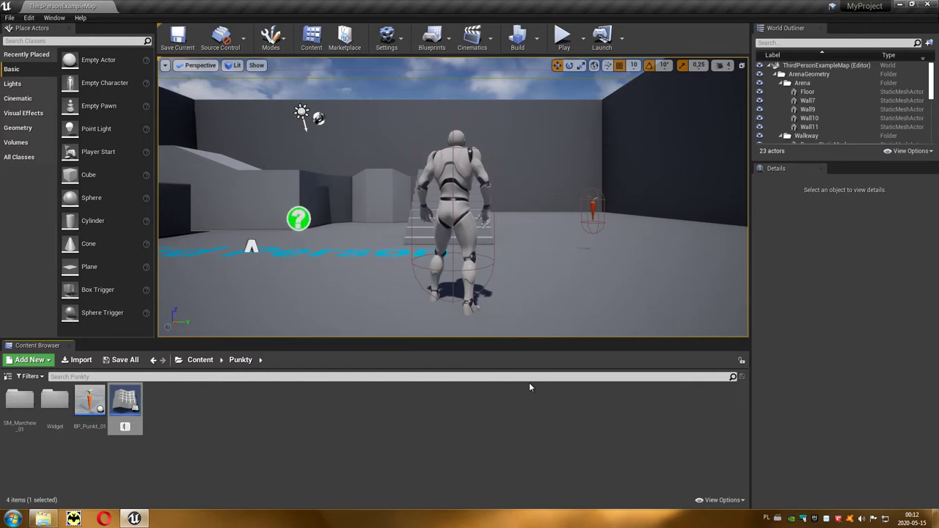
{"action": "type", "text": "Gry"}
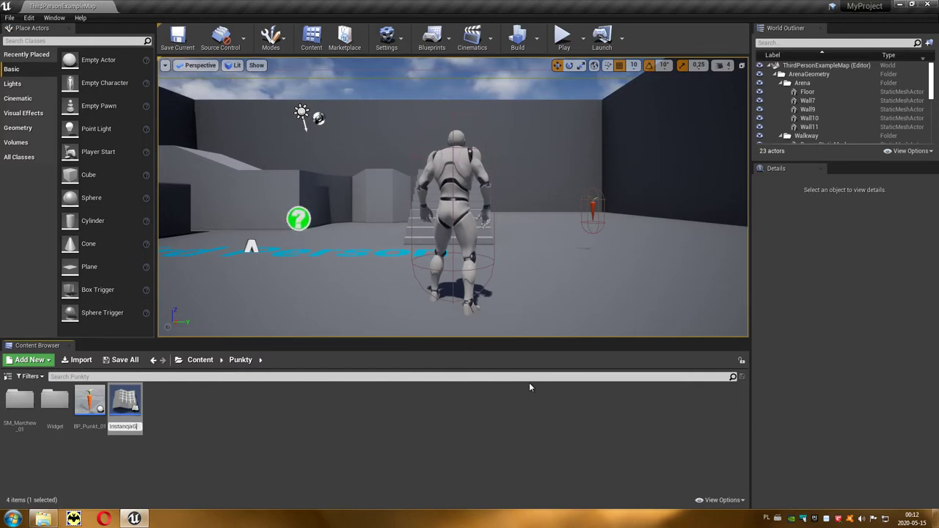
{"action": "key", "text": "Return"}
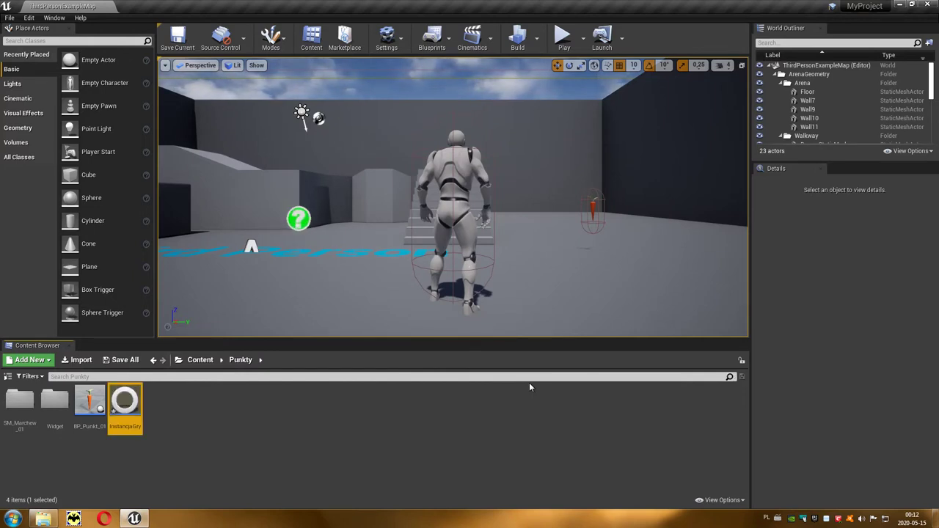
- Open InstancjaGry and add an Integer variable named Punkty
{"action": "double_click", "coordinate": [126, 399]}
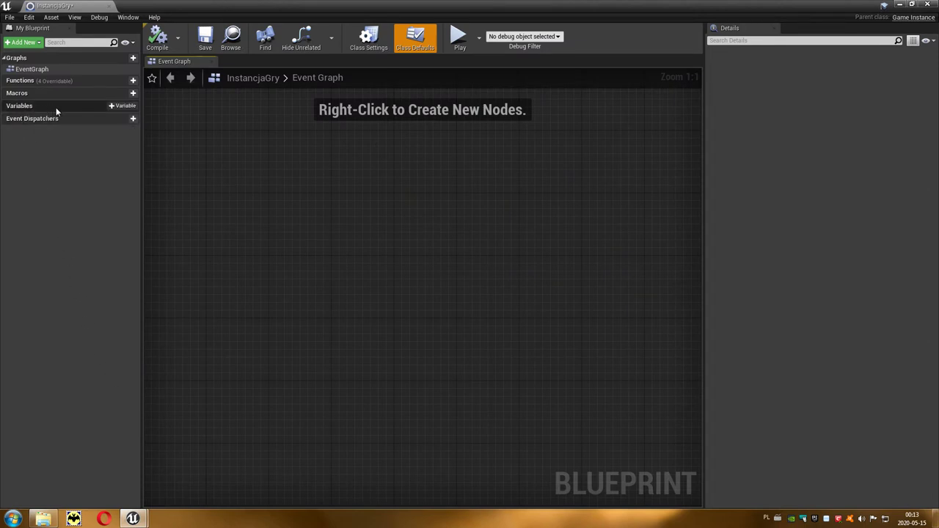
{"action": "left_click", "coordinate": [123, 106]}
{"action": "type", "text": "Punkty"}
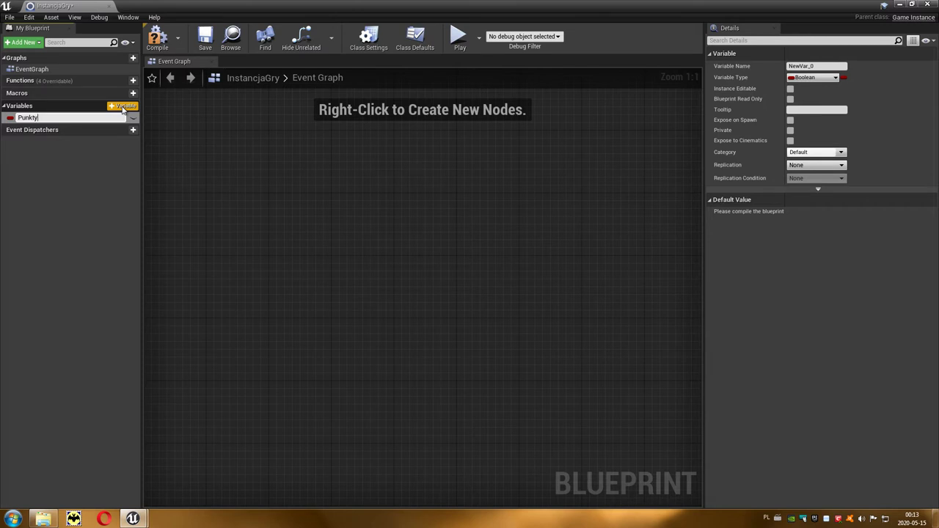
{"action": "key", "text": "Return"}
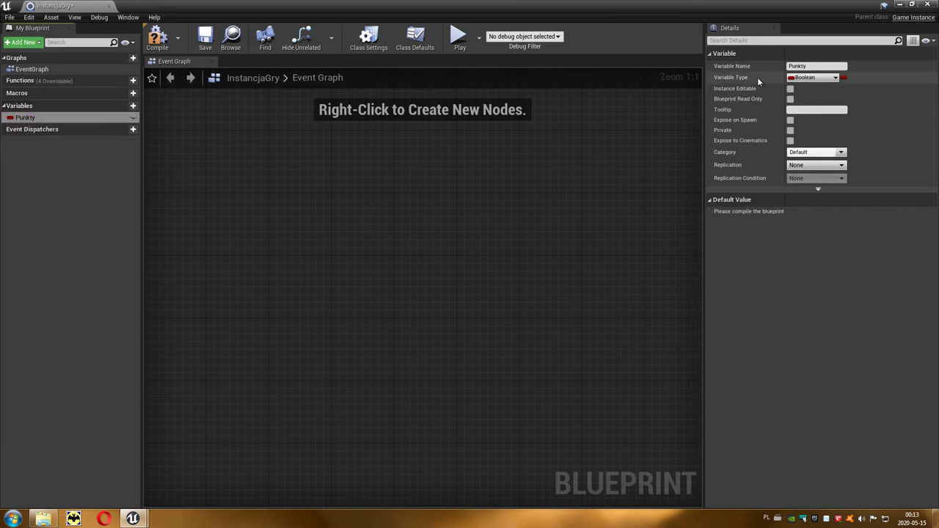
{"action": "left_click", "coordinate": [836, 78]}
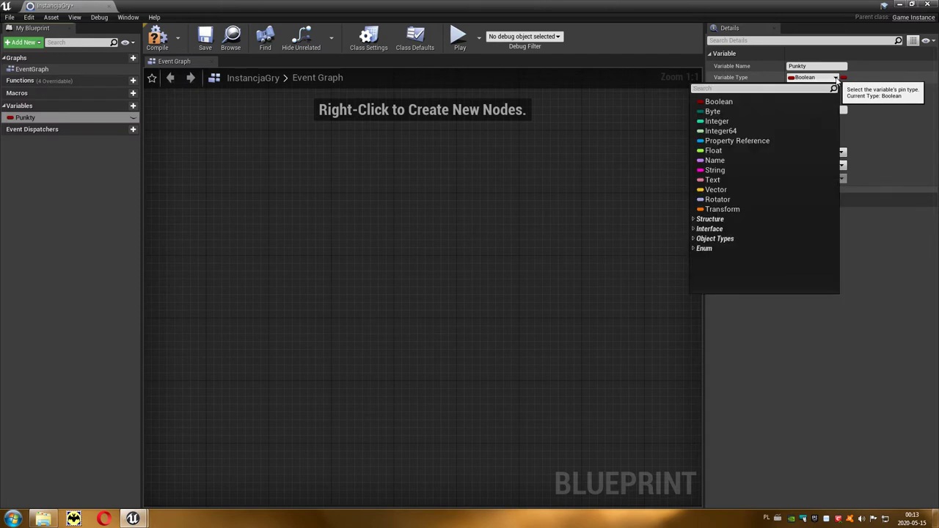
{"action": "left_click", "coordinate": [747, 121]}
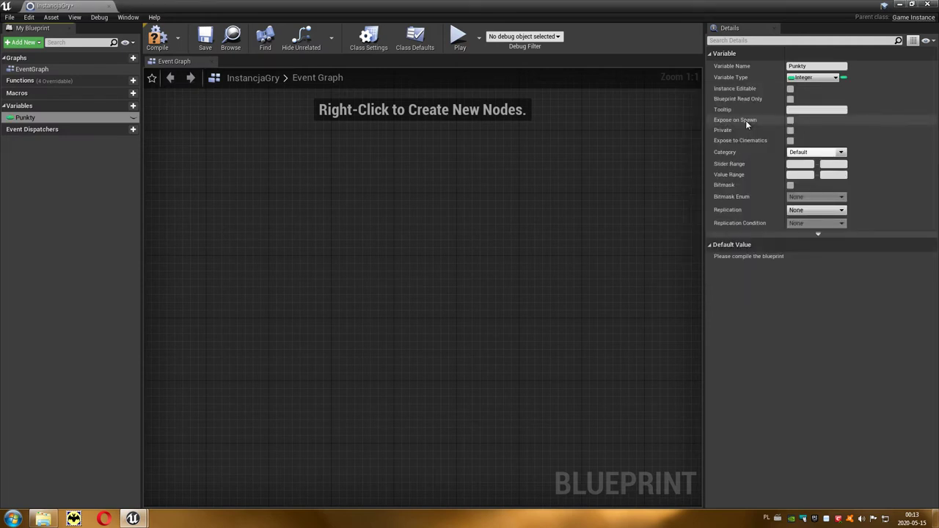
- Compile and save InstancjaGry, then close its blueprint editor
{"action": "left_click", "coordinate": [158, 38]}
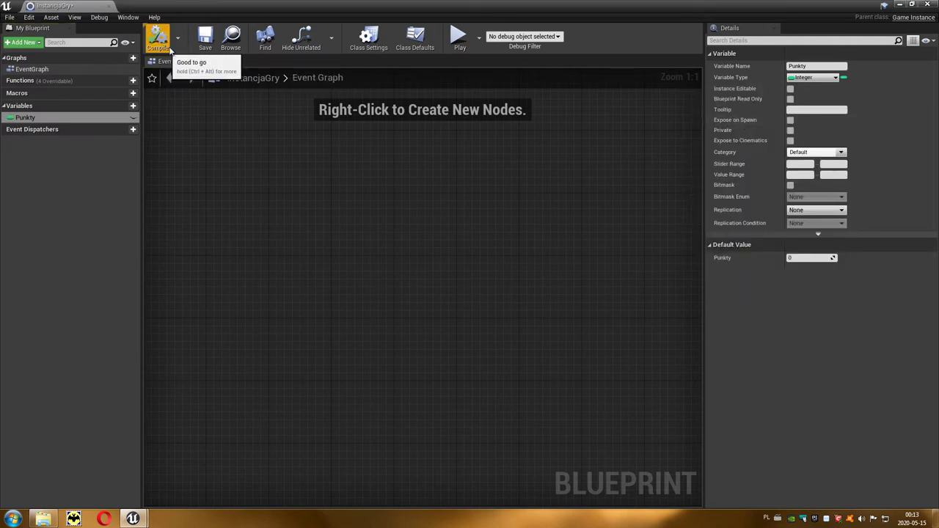
{"action": "left_click", "coordinate": [206, 44]}
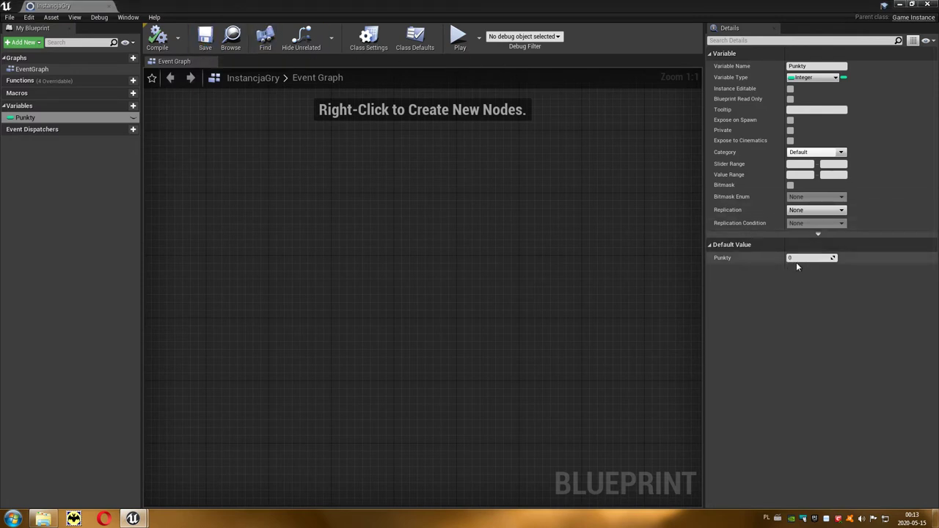
{"action": "left_click", "coordinate": [926, 5]}
{"action": "left_click", "coordinate": [927, 5]}
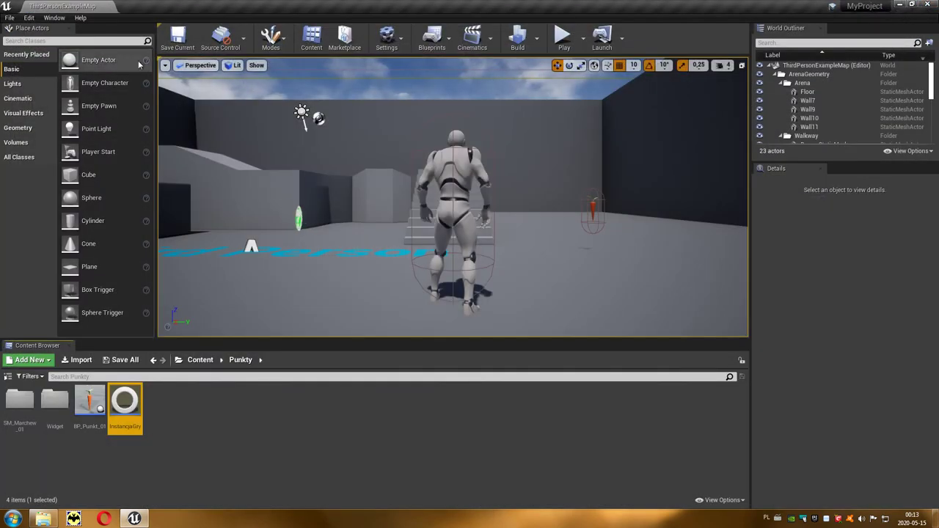
- In Project Settings, set Game Instance Class to the selected InstancjaGry asset and close the window
{"action": "left_click", "coordinate": [30, 19]}
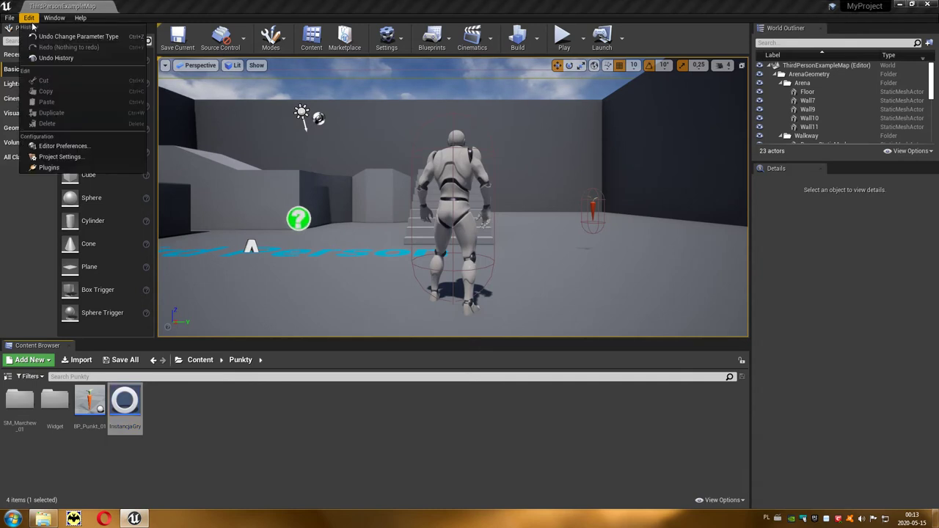
{"action": "left_click", "coordinate": [71, 158]}
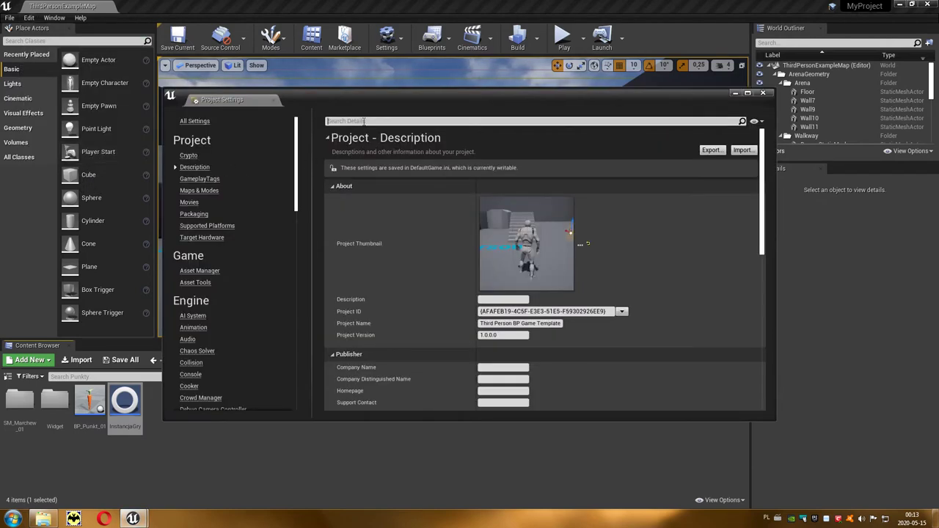
{"action": "type", "text": "gameinst"}
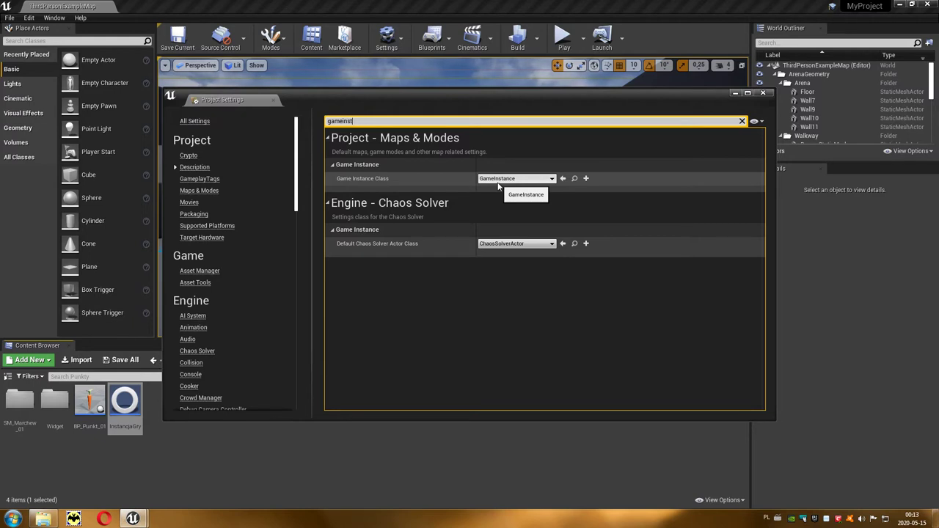
{"action": "left_click", "coordinate": [126, 408]}
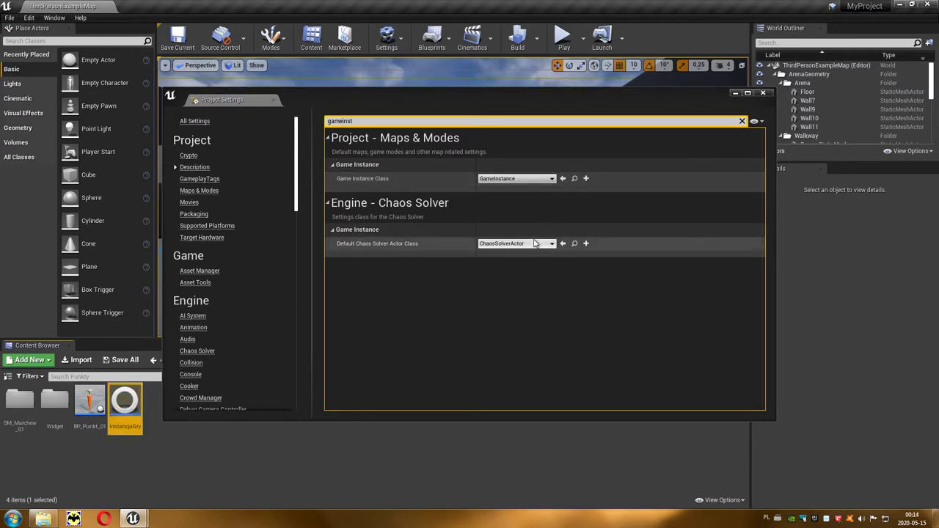
{"action": "left_click", "coordinate": [564, 179]}
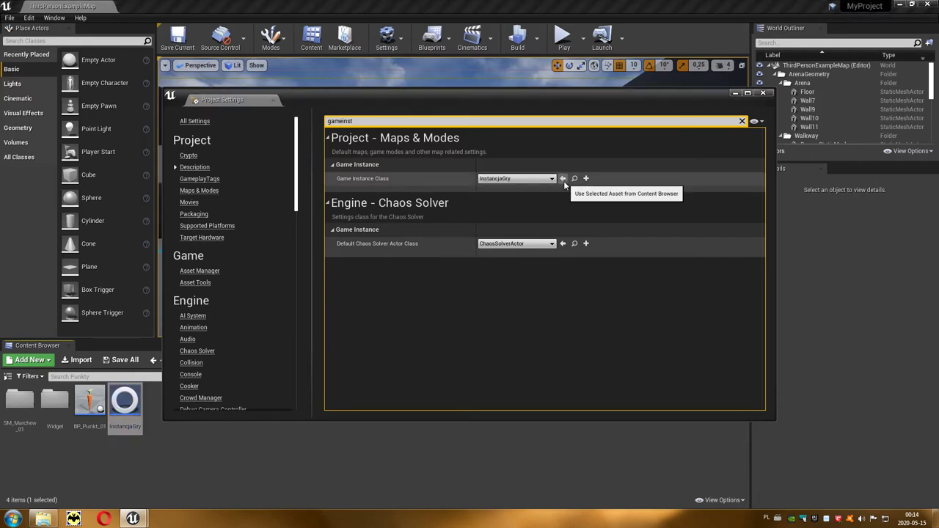
{"action": "left_click", "coordinate": [763, 94]}
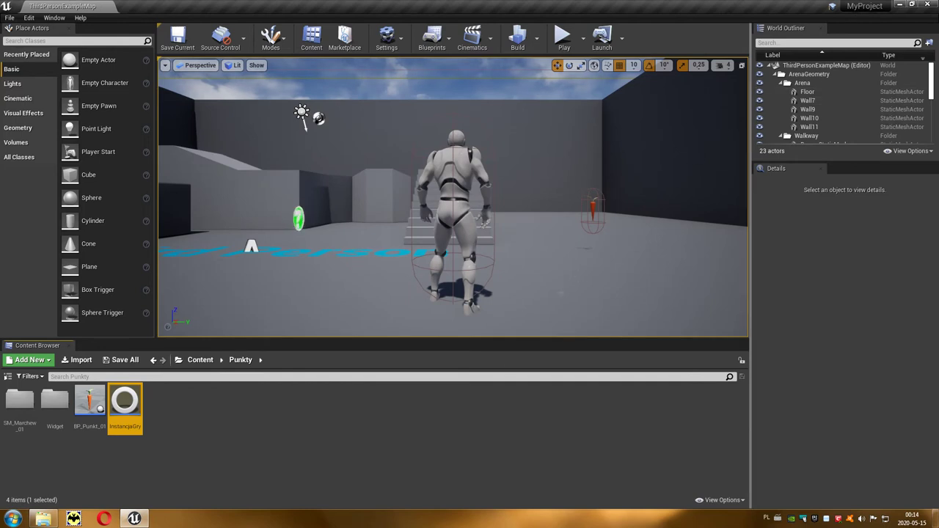
- Open BP_Punkt_01 and bring the overlap event and Set Visibility node into view
{"action": "left_click", "coordinate": [228, 457]}
{"action": "left_click", "coordinate": [99, 401]}
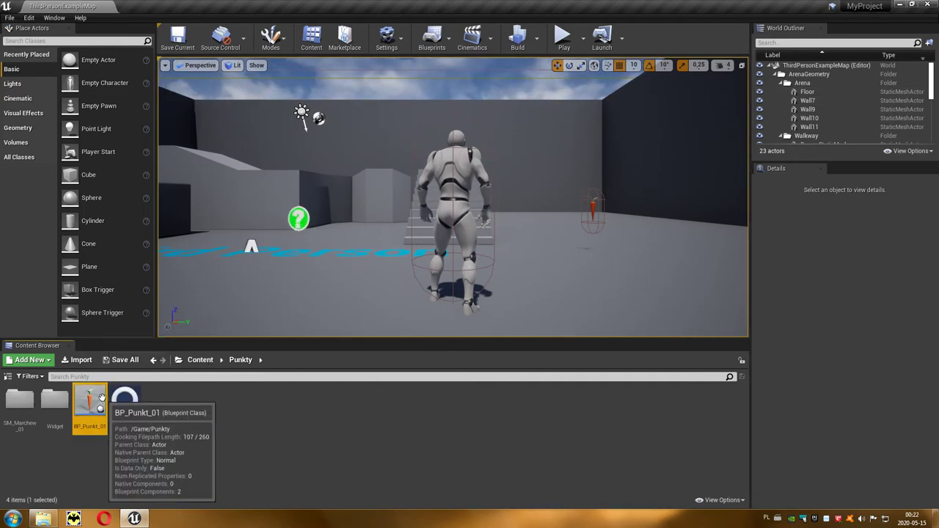
{"action": "double_click", "coordinate": [102, 400]}
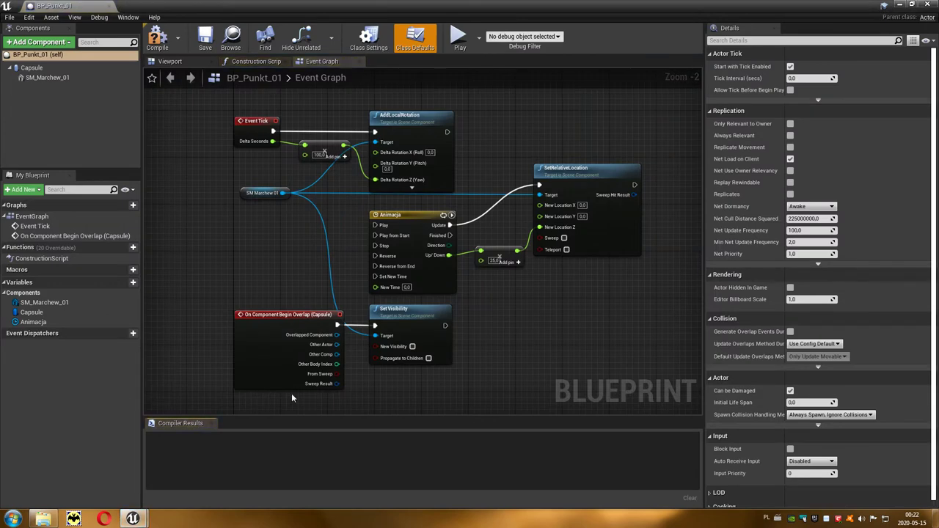
{"action": "left_click", "coordinate": [297, 326]}
{"action": "scroll", "coordinate": [297, 325], "scroll_direction": "up", "scroll_amount": 2}
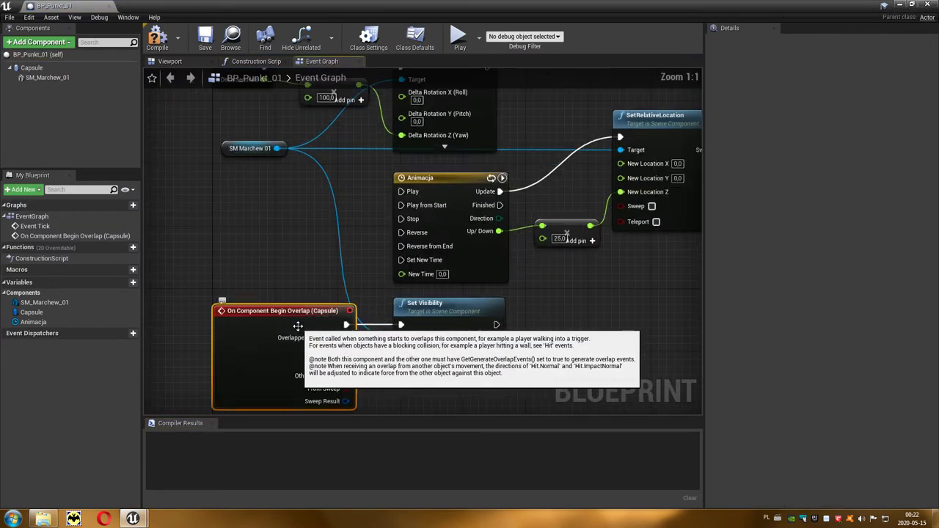
{"action": "left_click", "coordinate": [463, 303]}
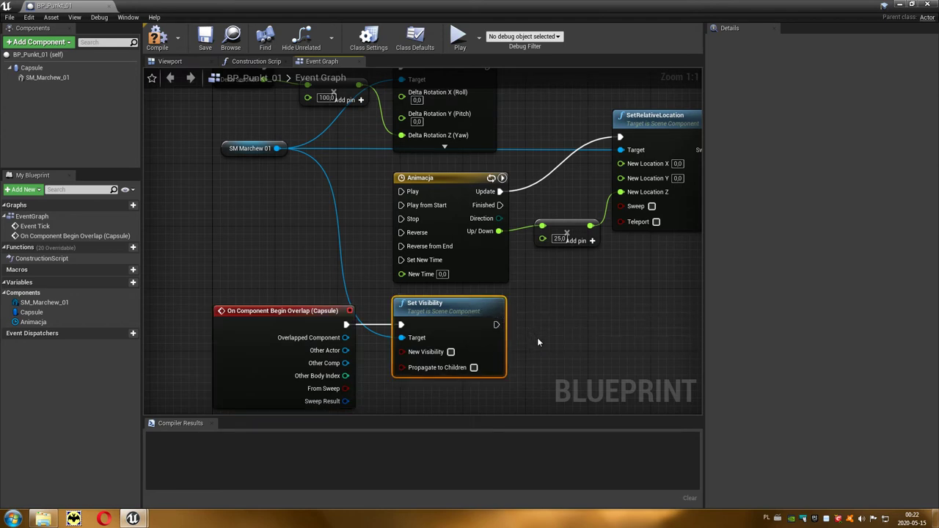
{"action": "right_click_drag", "start_coordinate": [538, 337], "coordinate": [481, 296]}
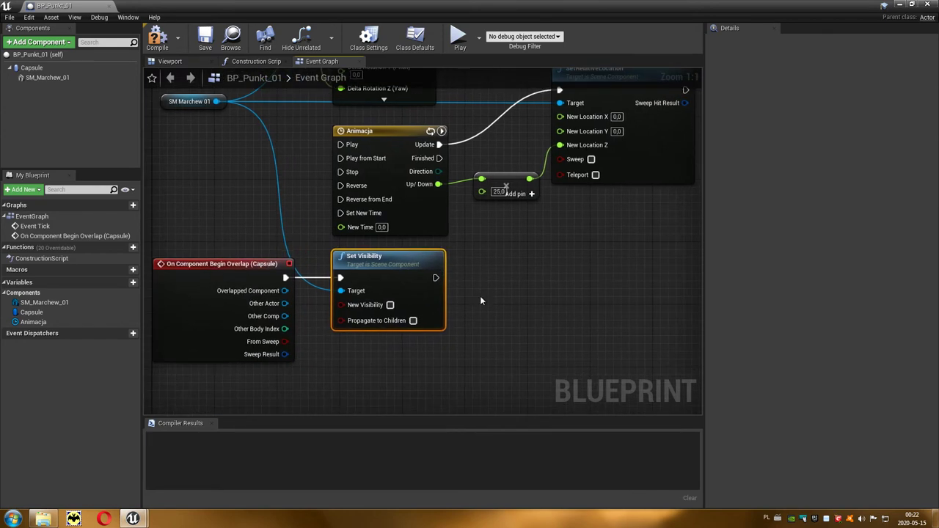
- Add a Cast To InstancjaGry node after Set Visibility and position it alongside
{"action": "left_click_drag", "start_coordinate": [436, 278], "coordinate": [500, 295]}
{"action": "type", "text": "cast"}
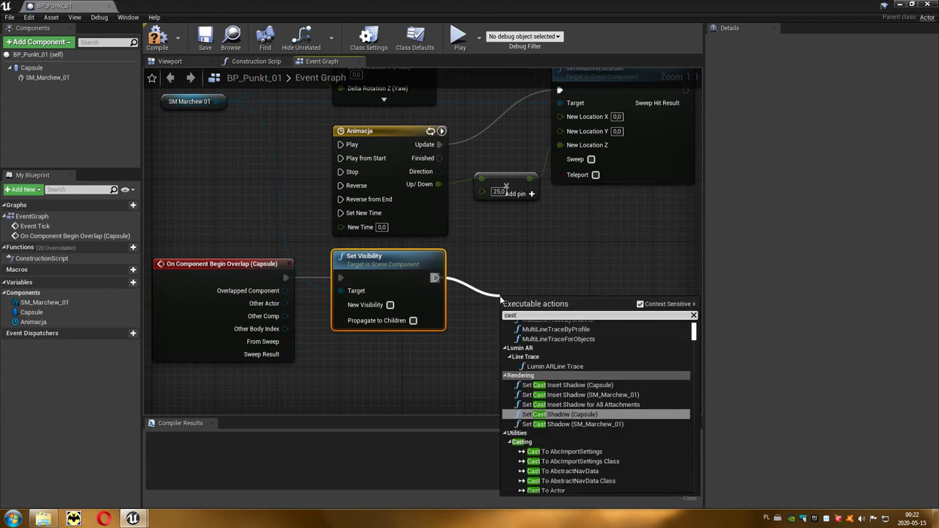
{"action": "type", "text": "toin"}
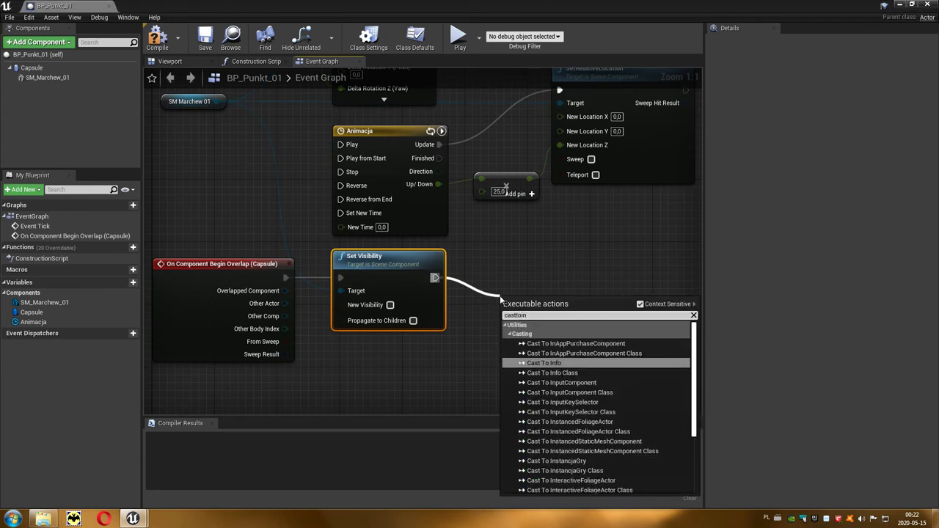
{"action": "type", "text": "s"}
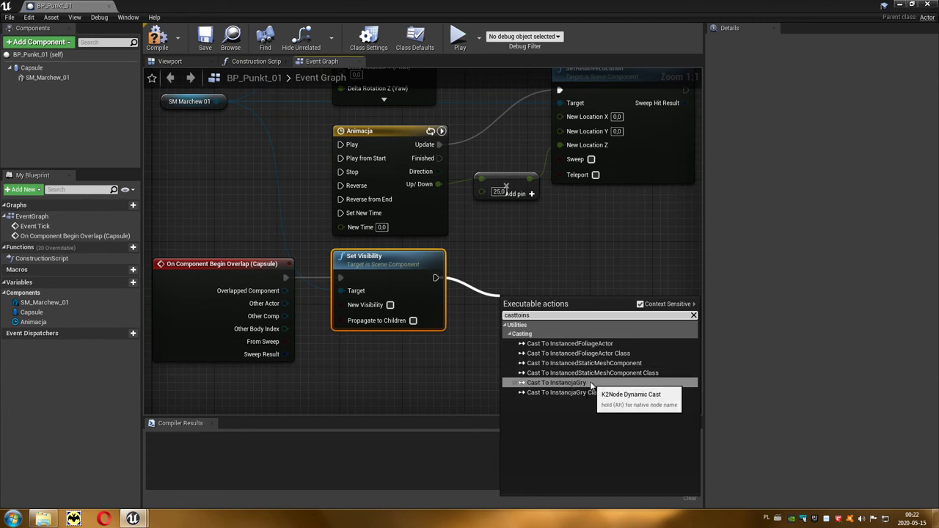
{"action": "left_click", "coordinate": [591, 386]}
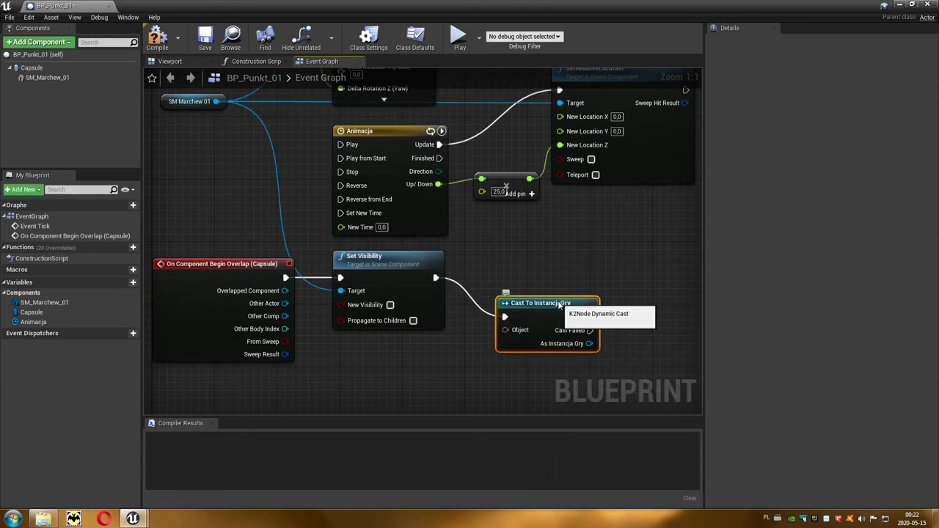
{"action": "left_click_drag", "start_coordinate": [558, 303], "coordinate": [559, 266]}
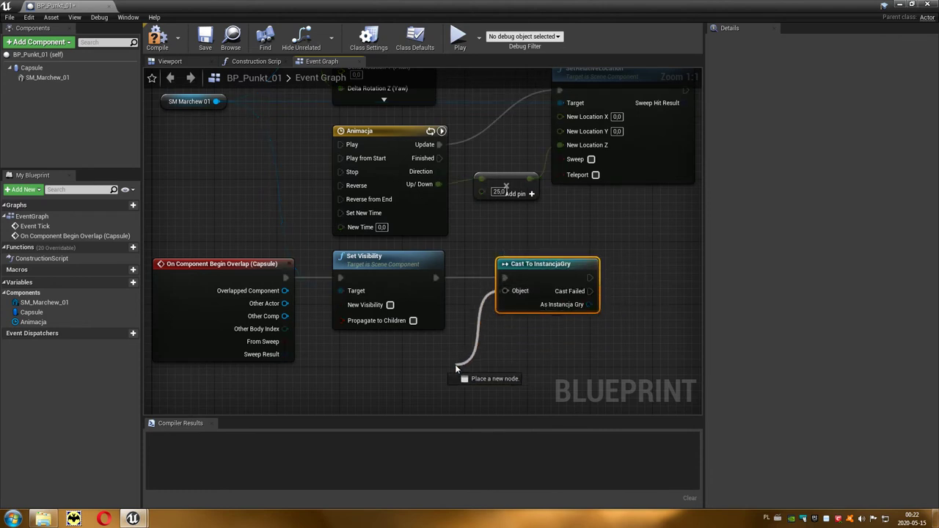
- Wire a Get Game Instance node into the cast's Object pin, placed below Set Visibility
{"action": "left_click_drag", "start_coordinate": [507, 293], "coordinate": [453, 367]}
{"action": "type", "text": "gamei"}
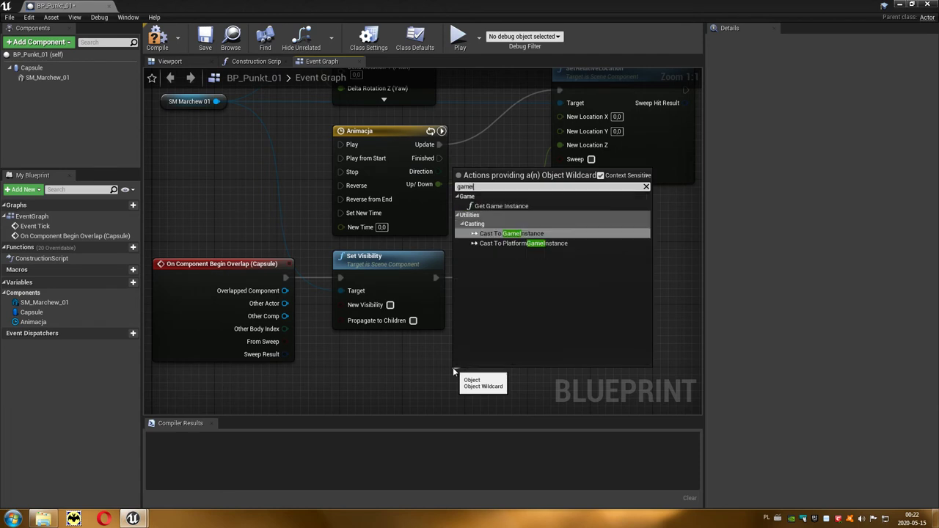
{"action": "type", "text": "ns"}
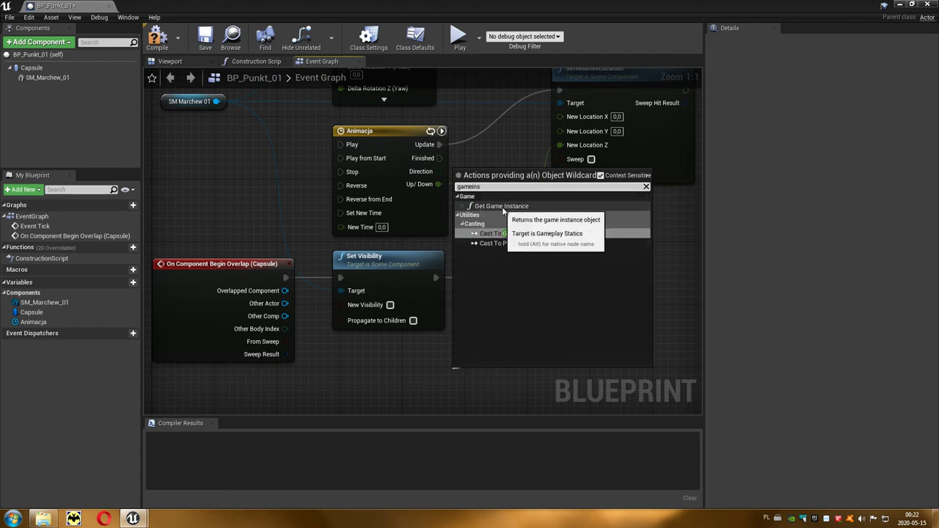
{"action": "left_click", "coordinate": [536, 207]}
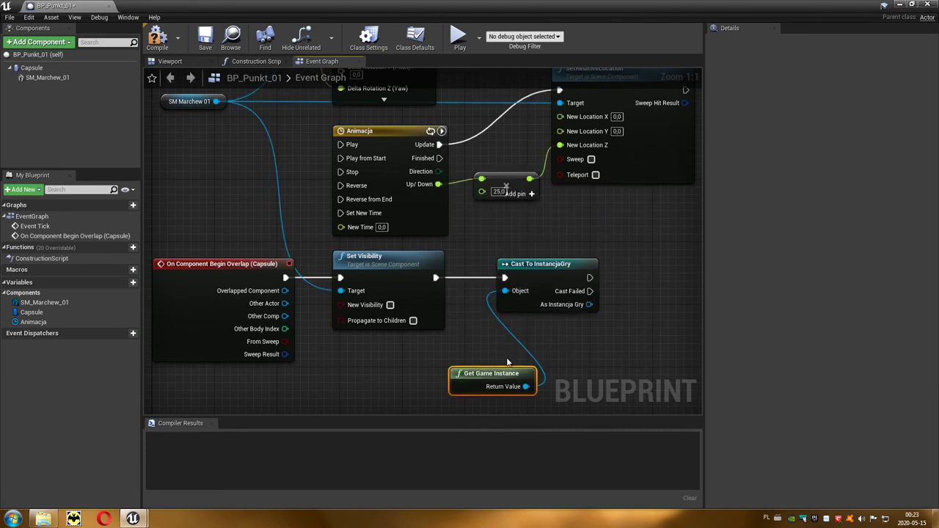
{"action": "left_click_drag", "start_coordinate": [499, 381], "coordinate": [404, 358]}
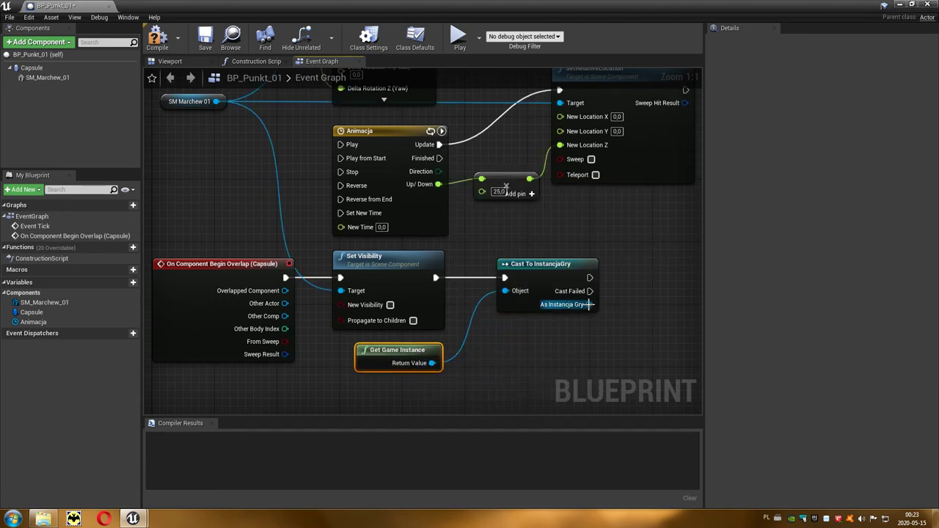
- Add a Get Punkty node off the As Instancja Gry output, beside the Cast node
{"action": "left_click_drag", "start_coordinate": [588, 305], "coordinate": [597, 351]}
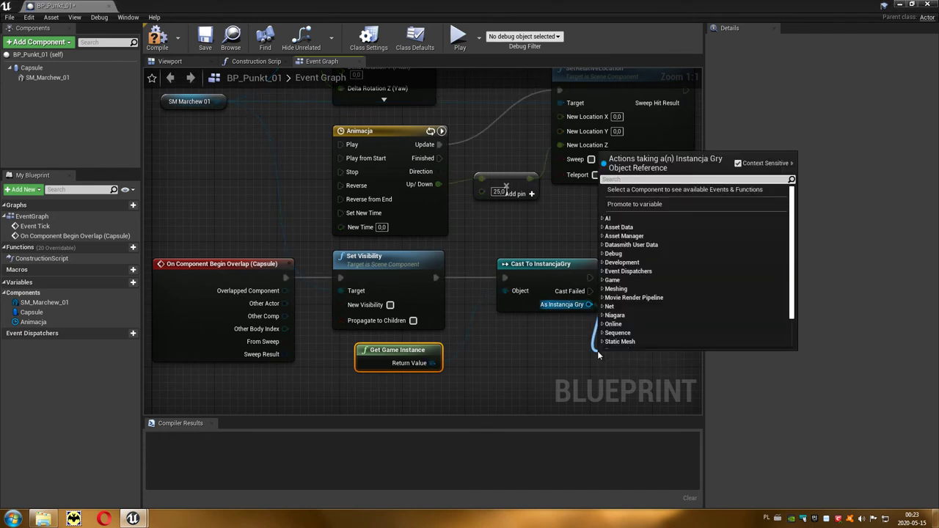
{"action": "type", "text": "pun"}
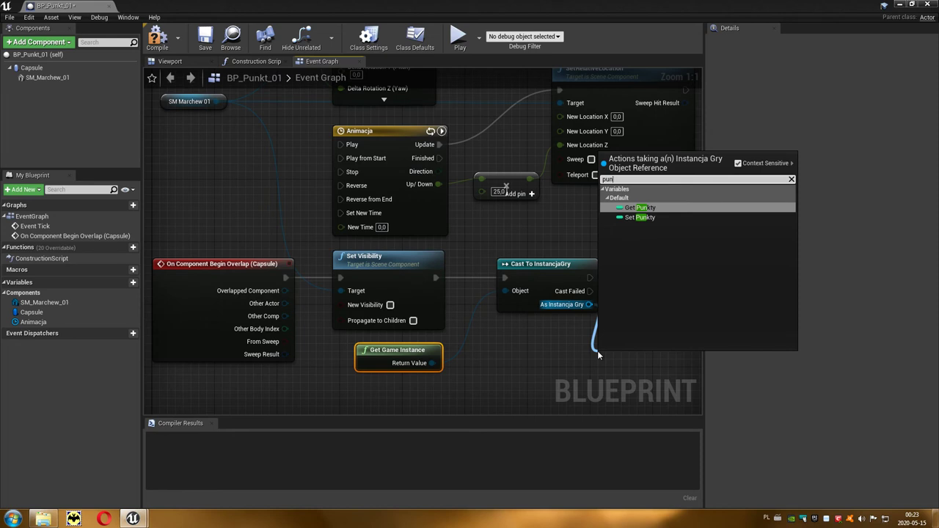
{"action": "left_click", "coordinate": [671, 207]}
{"action": "right_click_drag", "start_coordinate": [636, 320], "coordinate": [517, 301]}
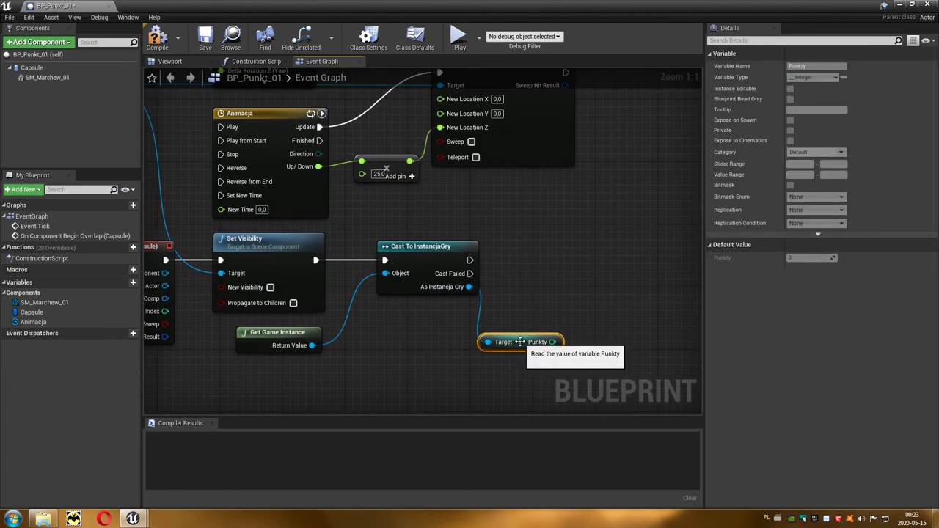
{"action": "left_click_drag", "start_coordinate": [522, 341], "coordinate": [546, 287]}
{"action": "right_click_drag", "start_coordinate": [560, 328], "coordinate": [491, 327]}
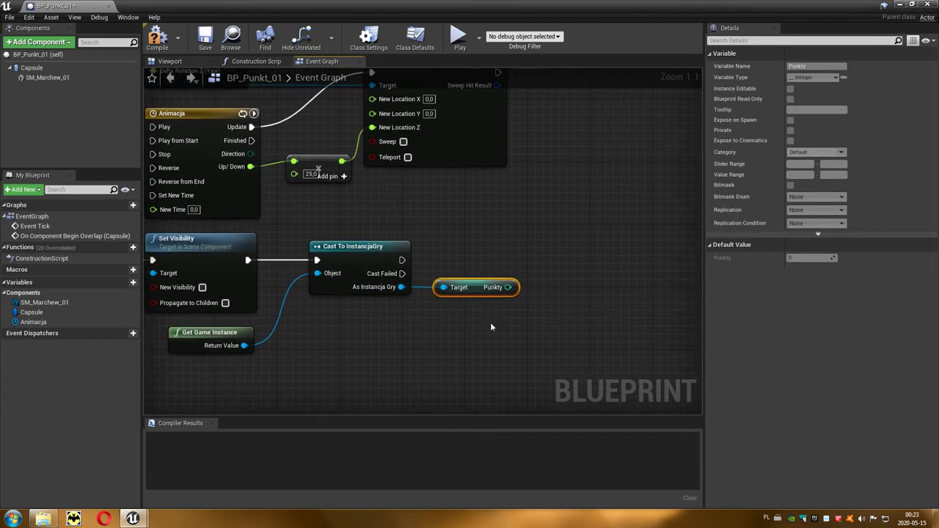
{"action": "left_click_drag", "start_coordinate": [508, 287], "coordinate": [553, 277]}
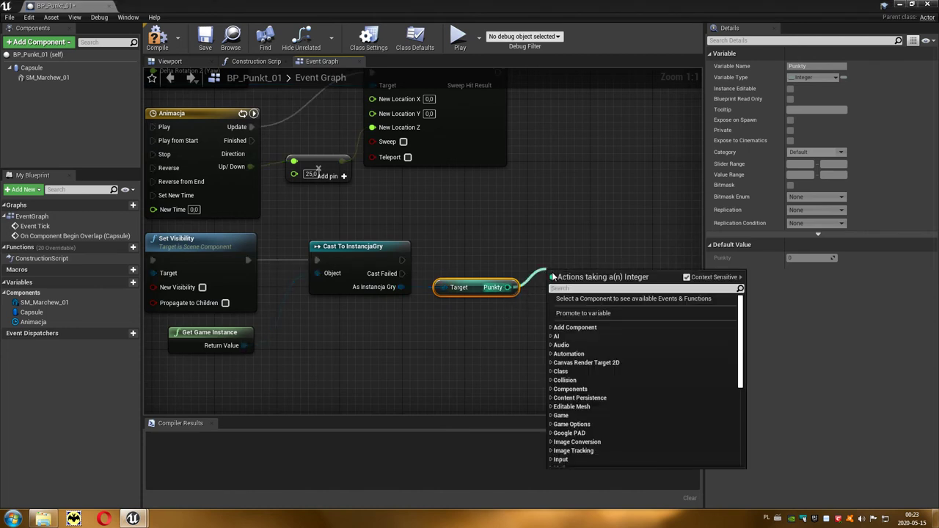
- Add an Increment Int node on Punkty, run from the cast's success exec
{"action": "type", "text": "++"}
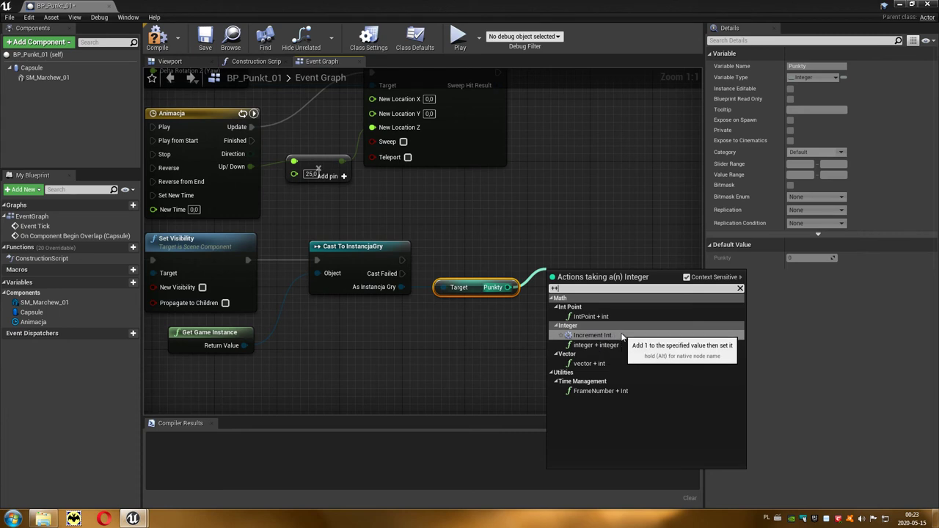
{"action": "left_click", "coordinate": [622, 335]}
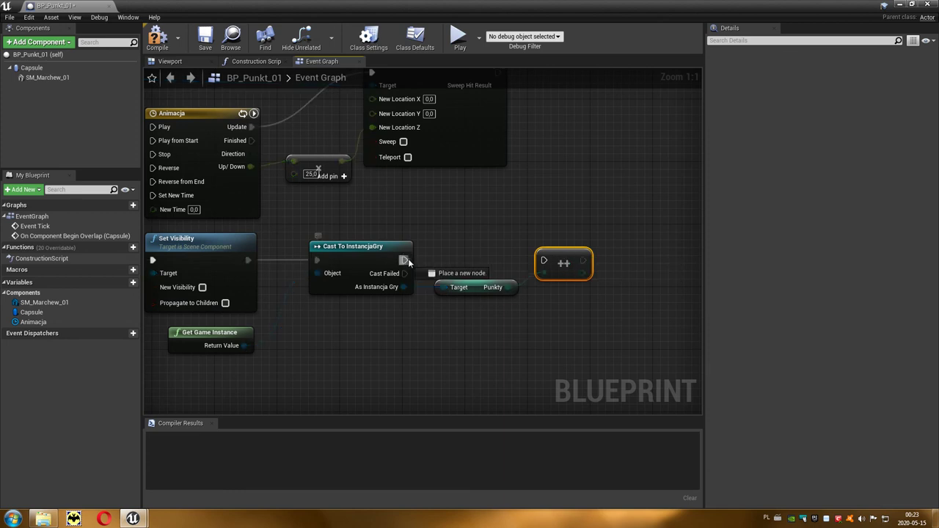
{"action": "left_click_drag", "start_coordinate": [404, 260], "coordinate": [544, 261]}
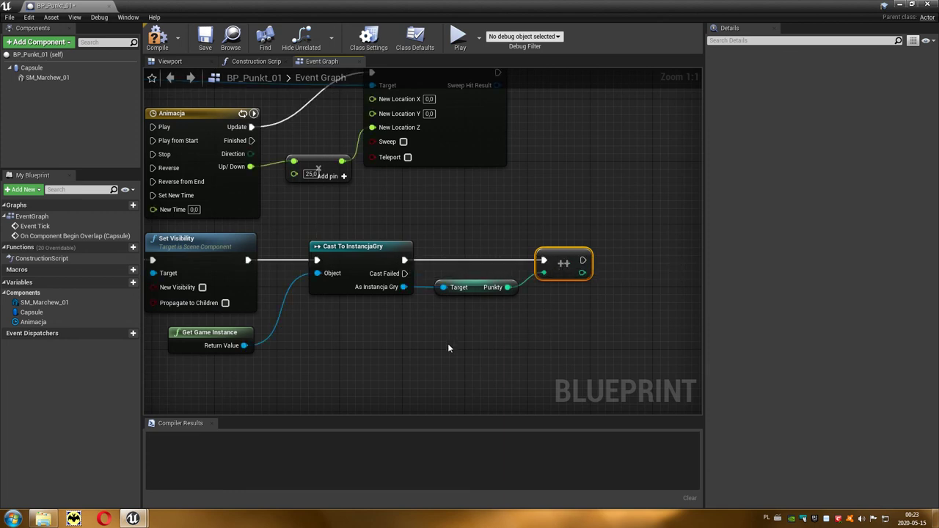
- Compile BP_Punkt_01 and shift the Begin Overlap node left to make room
{"action": "right_click_drag", "start_coordinate": [448, 347], "coordinate": [534, 344]}
{"action": "left_click", "coordinate": [557, 285]}
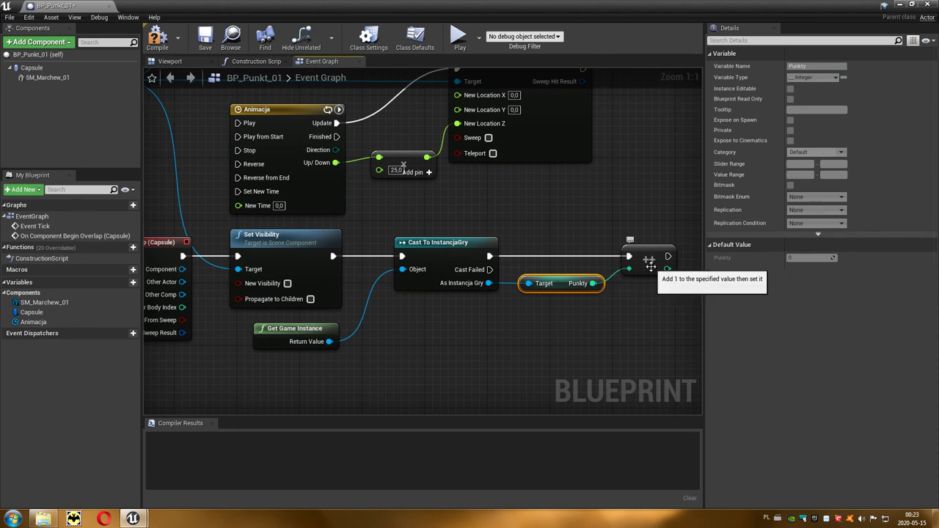
{"action": "scroll", "coordinate": [533, 338], "scroll_direction": "down", "scroll_amount": 3}
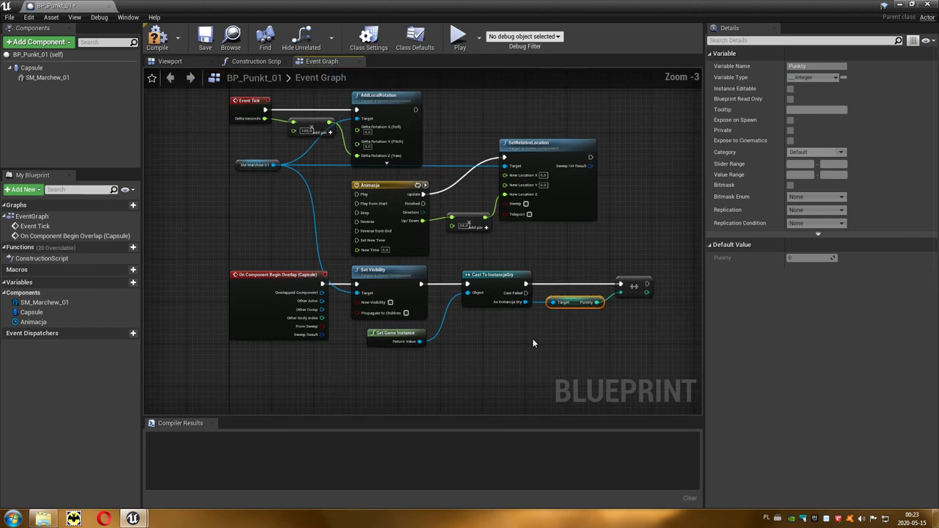
{"action": "right_click_drag", "start_coordinate": [533, 338], "coordinate": [524, 360]}
{"action": "left_click", "coordinate": [158, 44]}
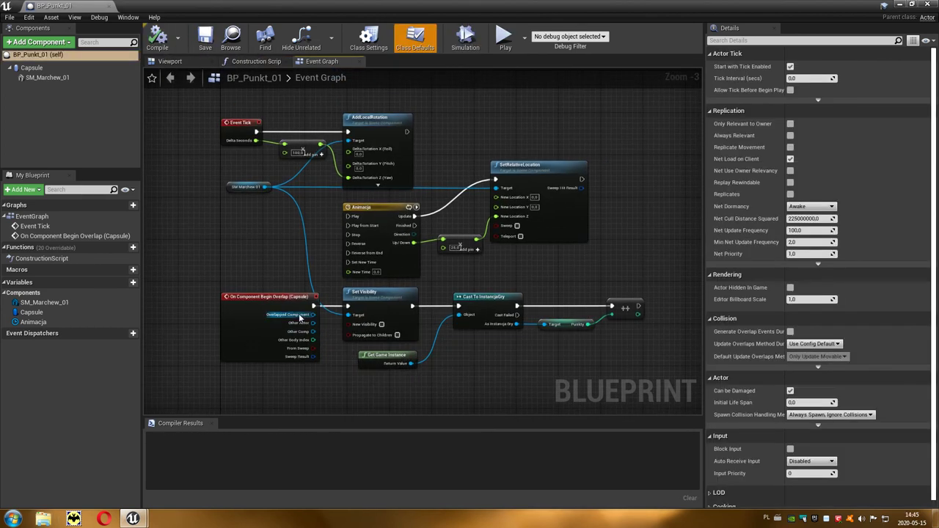
{"action": "scroll", "coordinate": [301, 317], "scroll_direction": "up", "scroll_amount": 3}
{"action": "right_click_drag", "start_coordinate": [339, 403], "coordinate": [447, 343]}
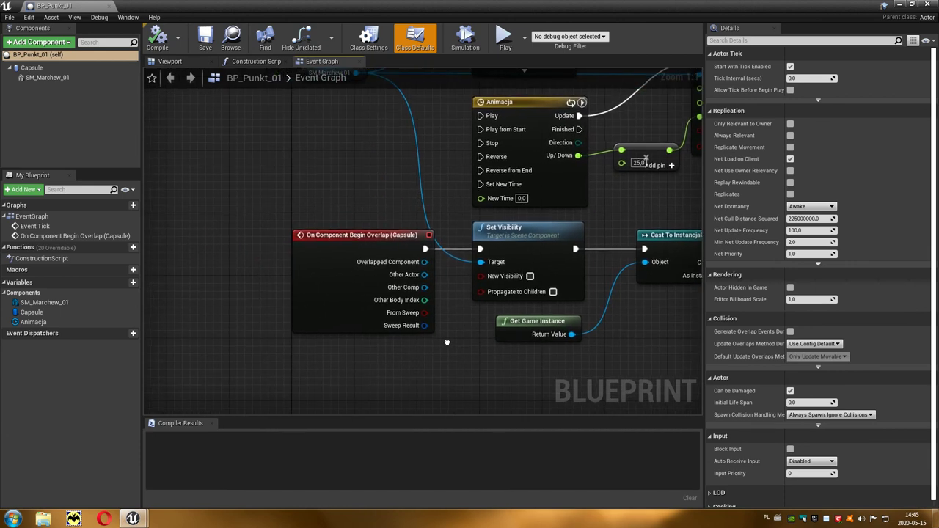
{"action": "left_click_drag", "start_coordinate": [293, 230], "coordinate": [238, 238]}
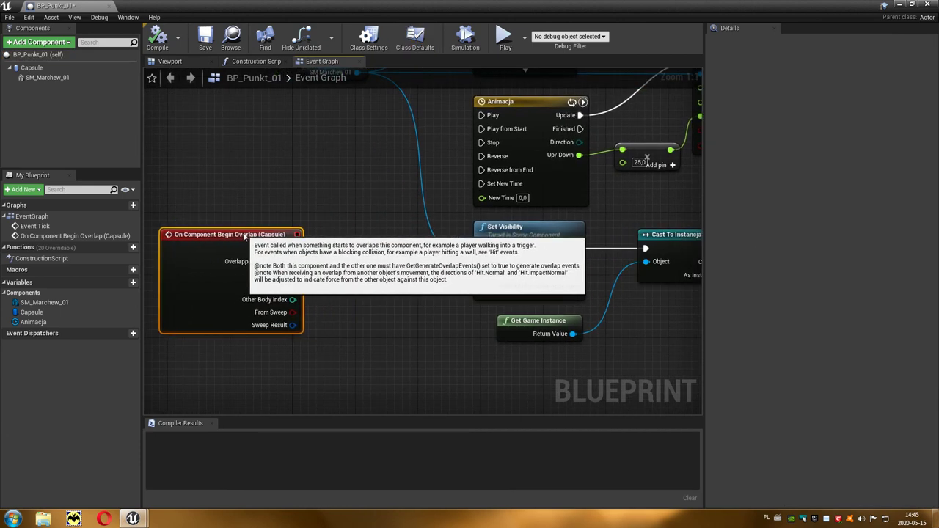
- Insert a Do Once node between On Component Begin Overlap and Set Visibility
{"action": "left_click_drag", "start_coordinate": [293, 249], "coordinate": [342, 276]}
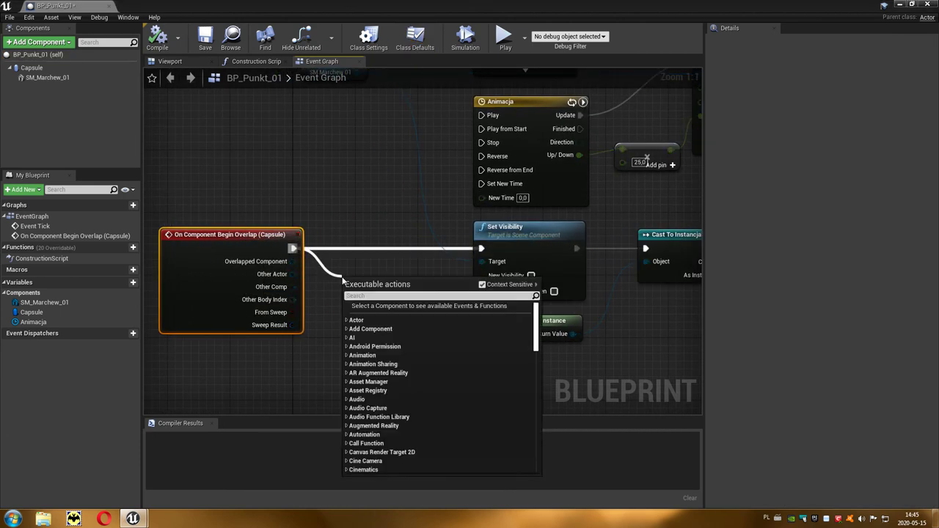
{"action": "type", "text": "doo"}
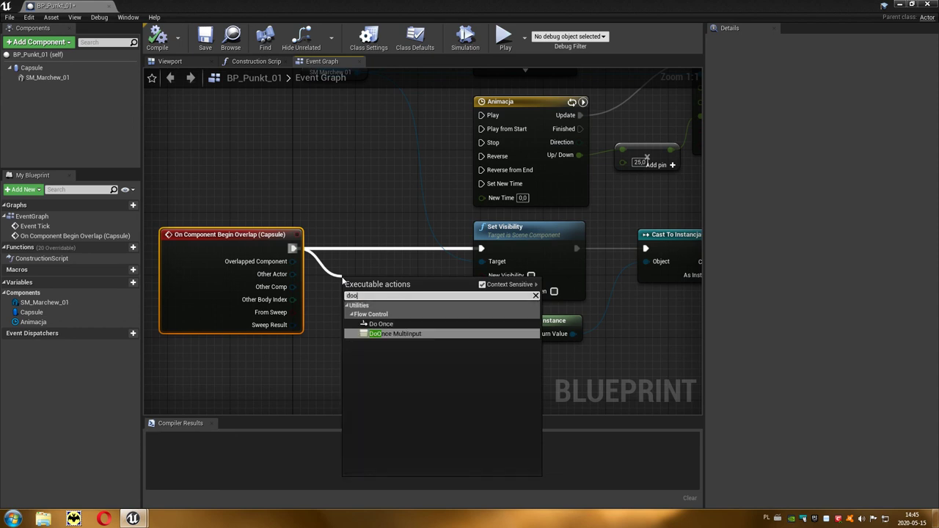
{"action": "key", "text": "Up"}
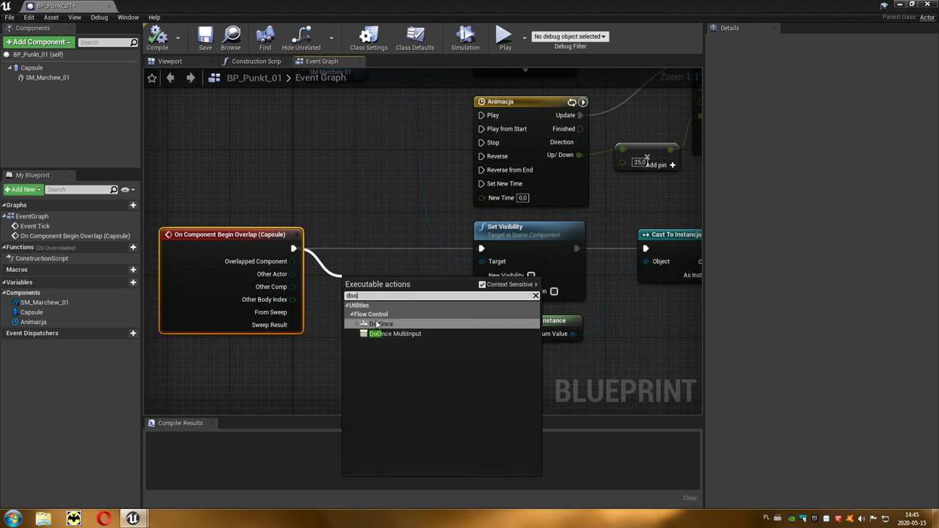
{"action": "left_click", "coordinate": [376, 324]}
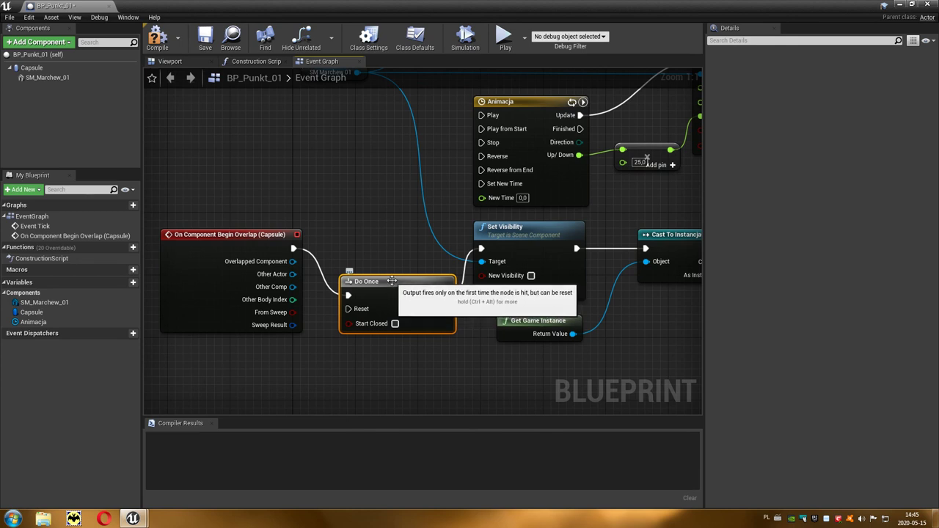
{"action": "left_click_drag", "start_coordinate": [393, 281], "coordinate": [384, 234]}
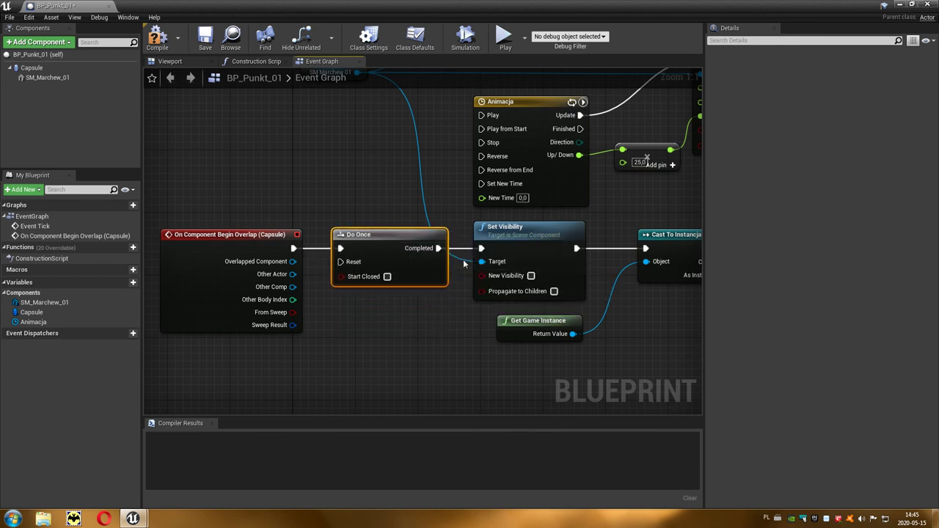